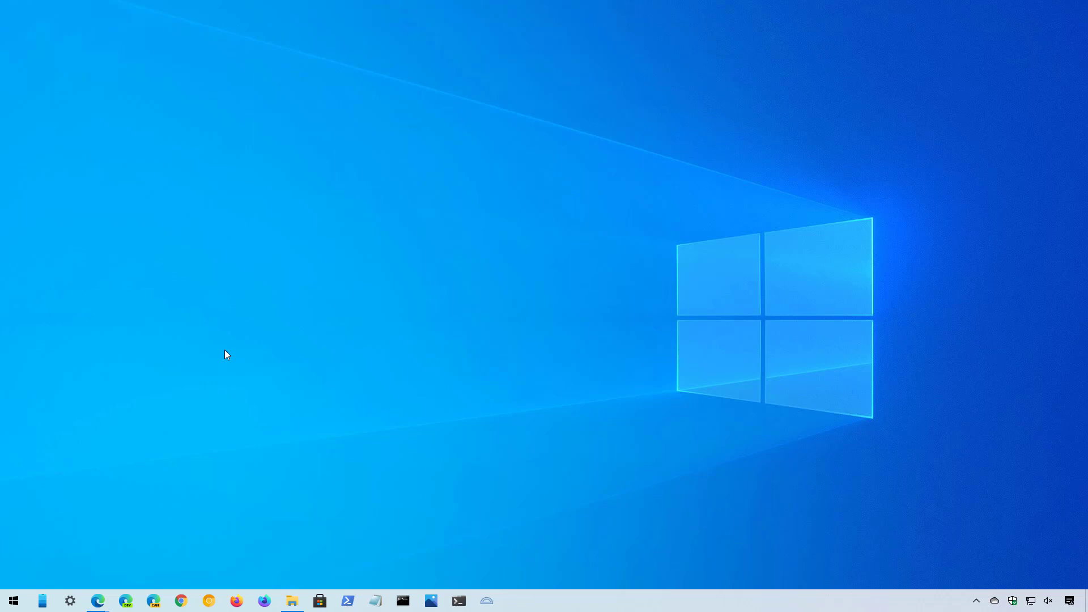
Launch Local Group Policy Editor from a Start search for 'group policy' and maximize it
{"action": "left_click", "coordinate": [14, 601]}
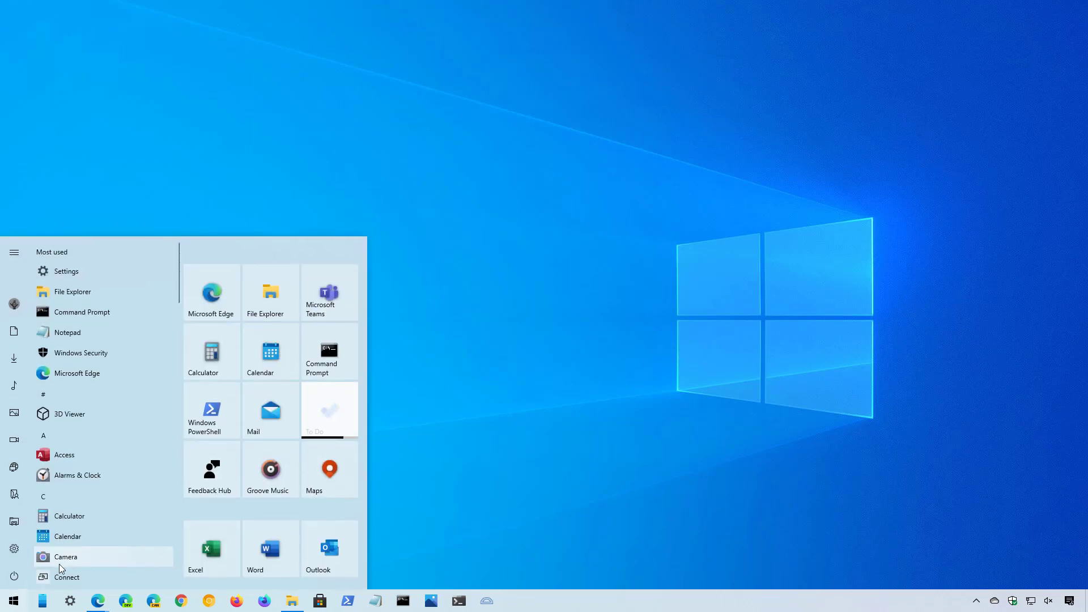
{"action": "type", "text": "group"}
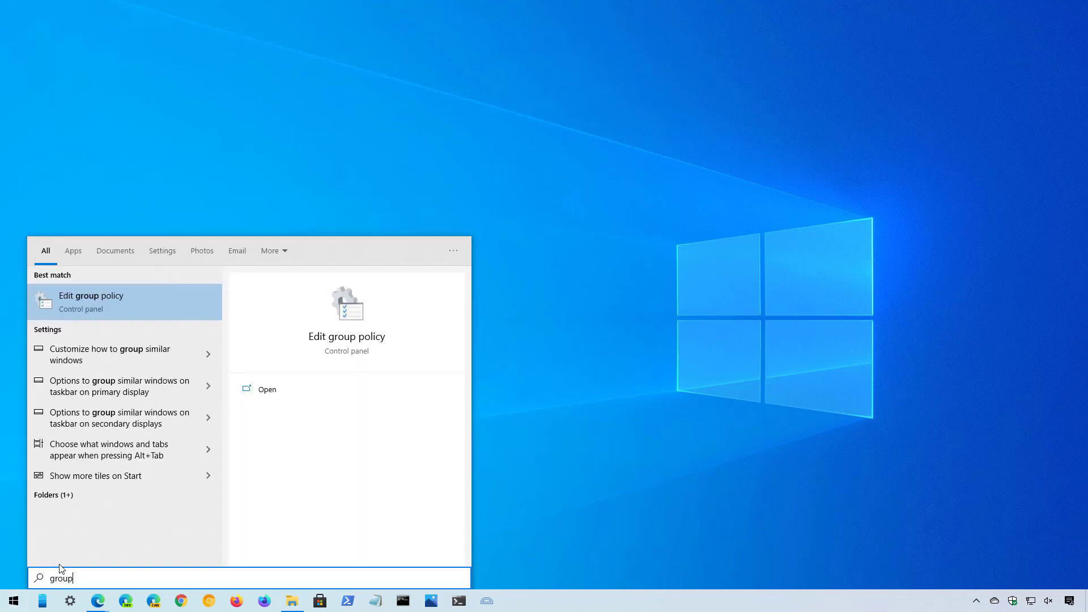
{"action": "type", "text": " policy"}
{"action": "left_click", "coordinate": [144, 307]}
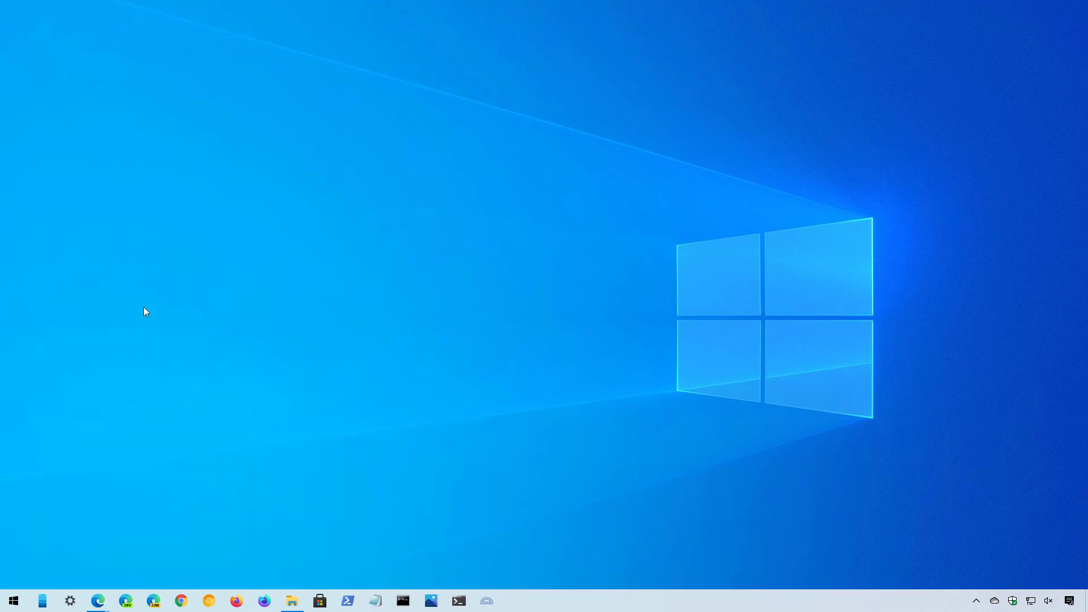
{"action": "double_click", "coordinate": [316, 103]}
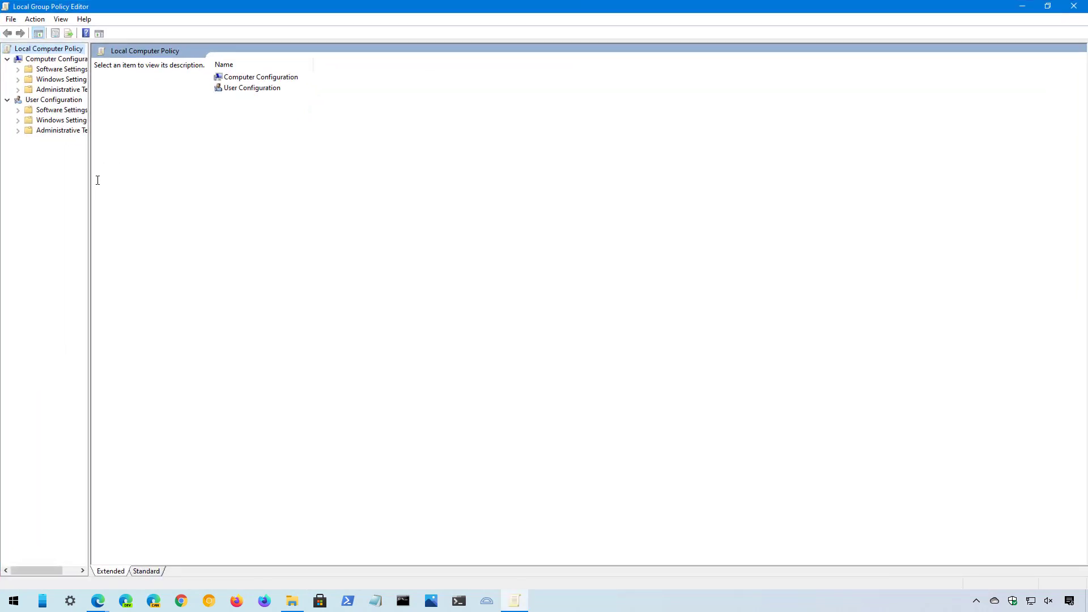
Expand Administrative Templates > Windows Components > Windows Update and show Windows Update for Business
{"action": "left_click_drag", "start_coordinate": [89, 192], "coordinate": [155, 193]}
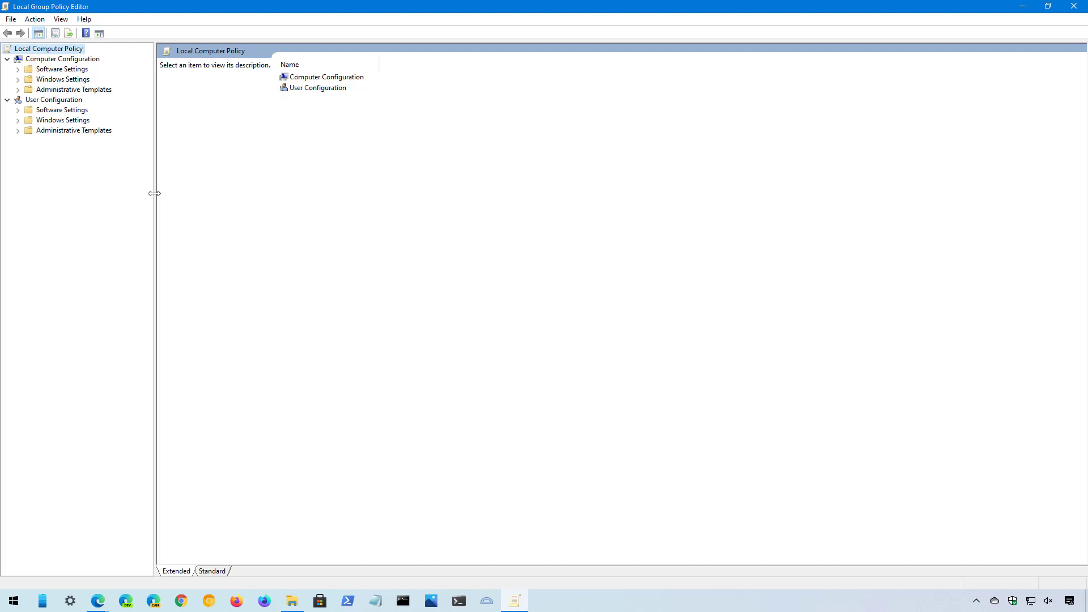
{"action": "double_click", "coordinate": [59, 91]}
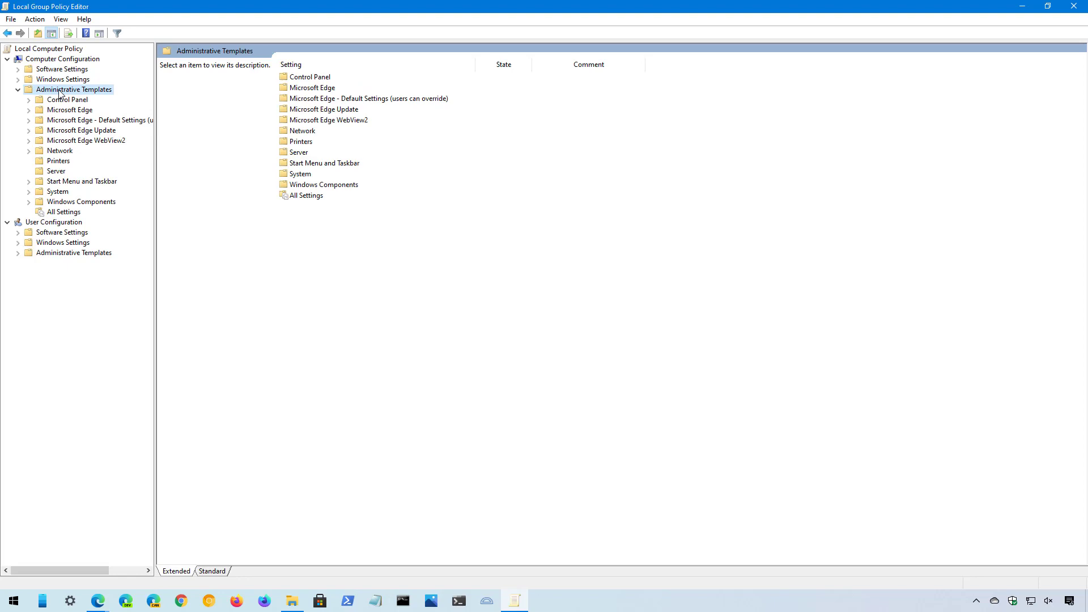
{"action": "double_click", "coordinate": [76, 203]}
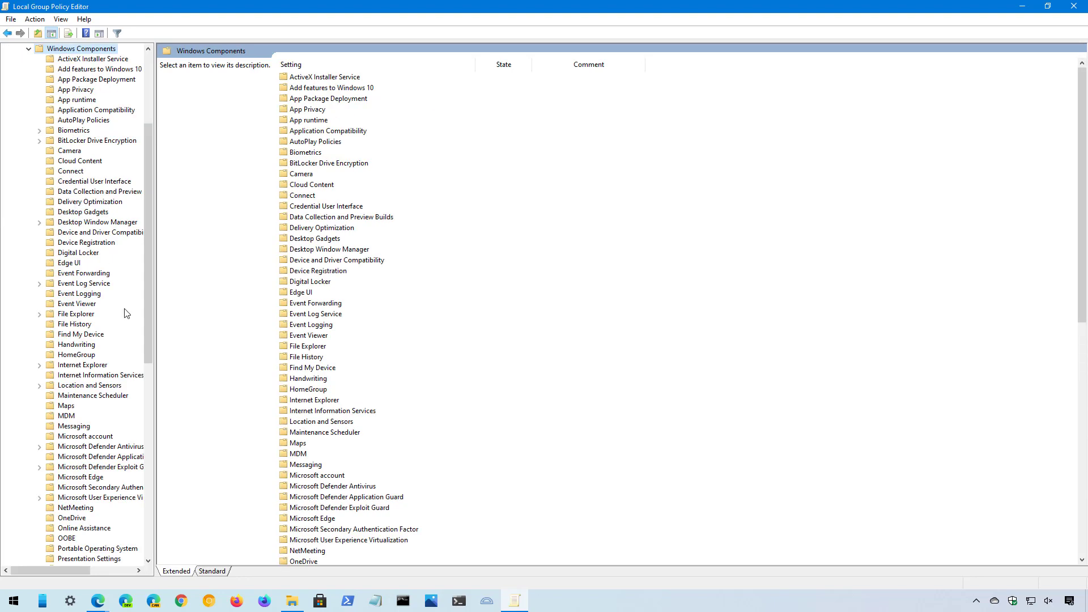
{"action": "left_click_drag", "start_coordinate": [149, 313], "coordinate": [161, 510]}
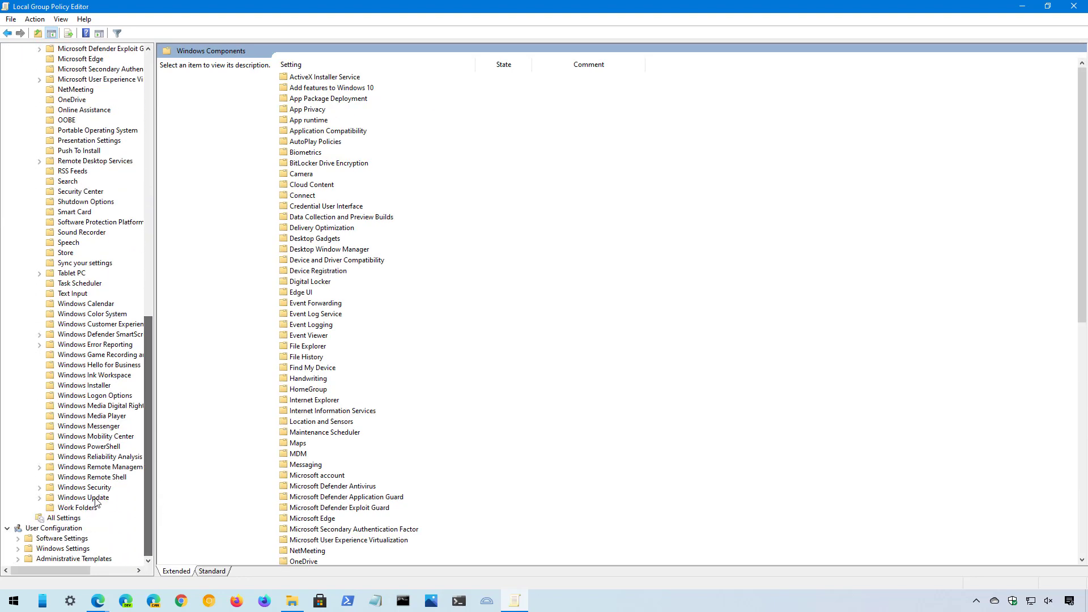
{"action": "double_click", "coordinate": [81, 498]}
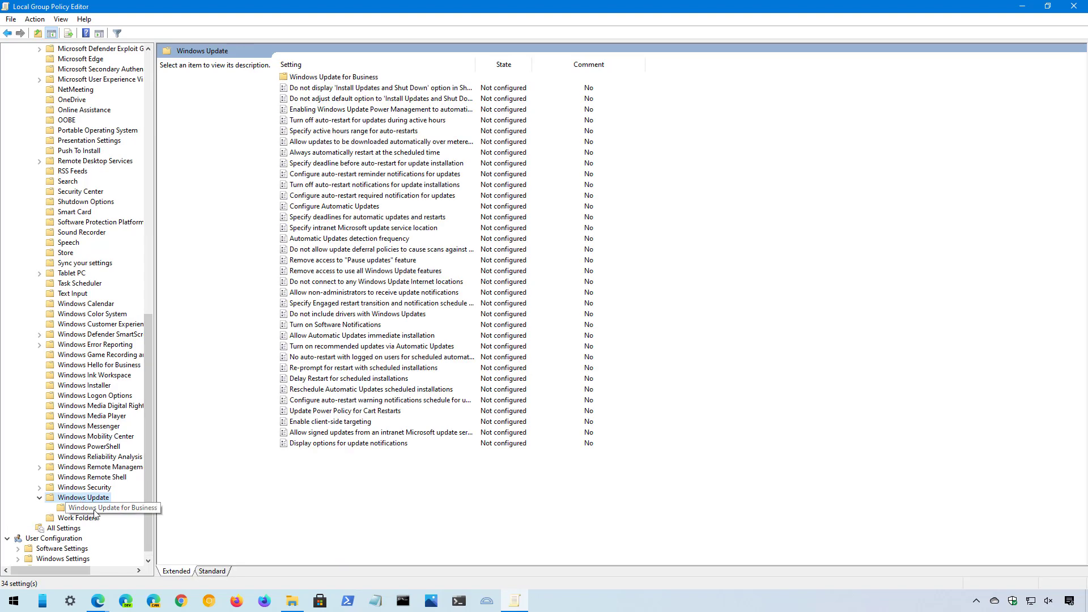
{"action": "left_click", "coordinate": [94, 510]}
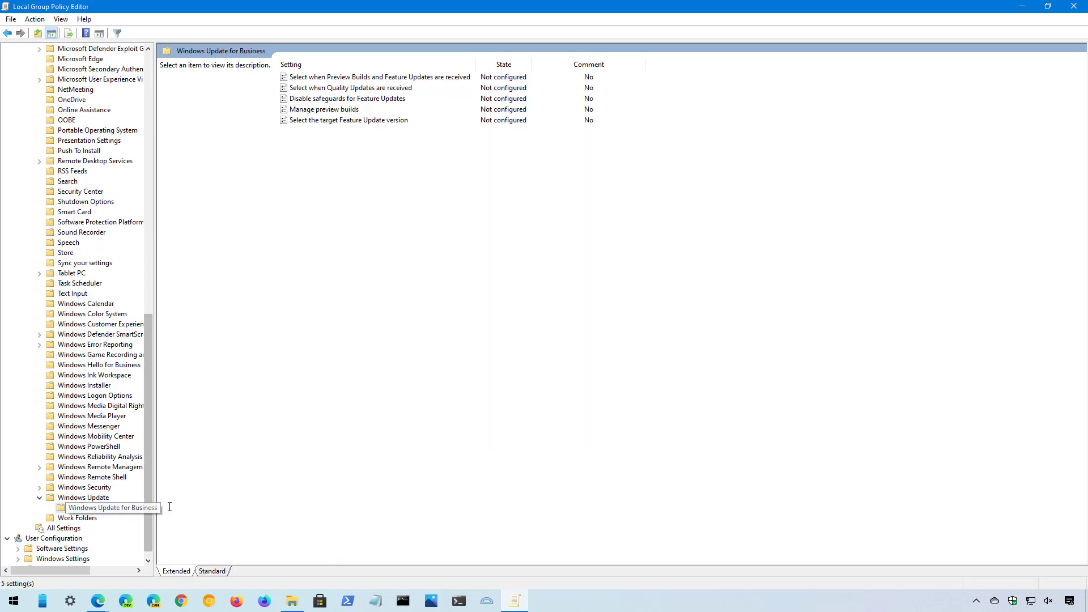
{"action": "left_click_drag", "start_coordinate": [155, 496], "coordinate": [185, 495]}
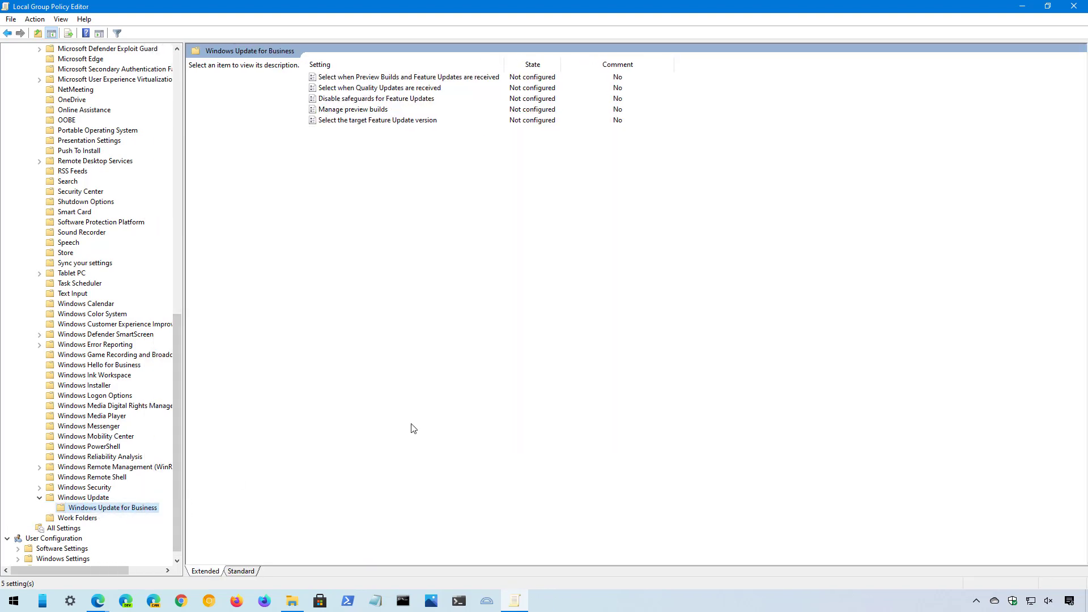
Set the Disable safeguards for Feature Updates policy to Enabled, apply it, and confirm
{"action": "double_click", "coordinate": [355, 100]}
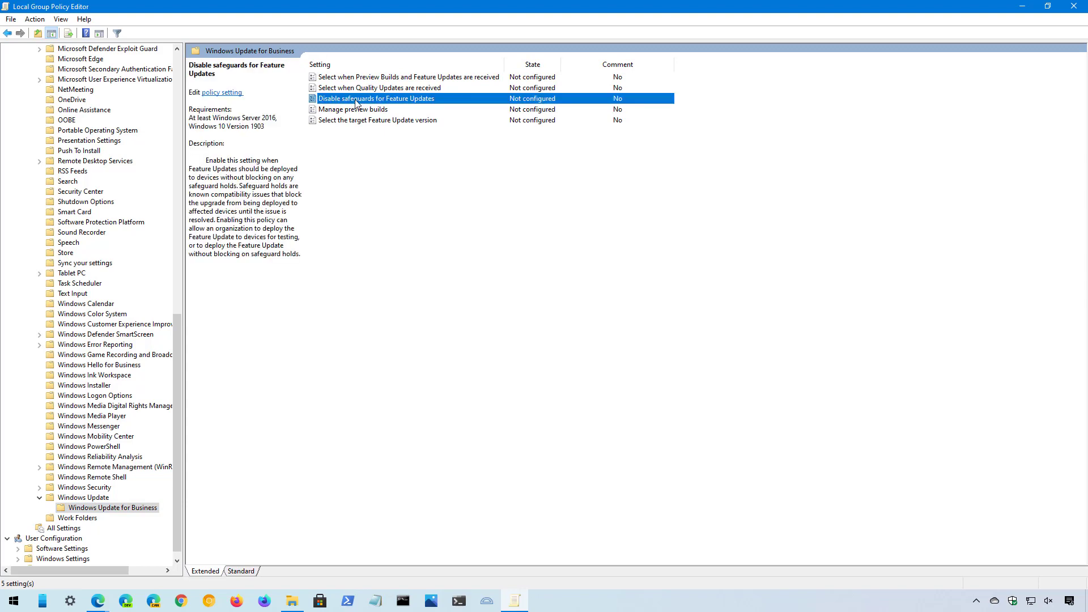
{"action": "left_click_drag", "start_coordinate": [355, 100], "coordinate": [452, 110]}
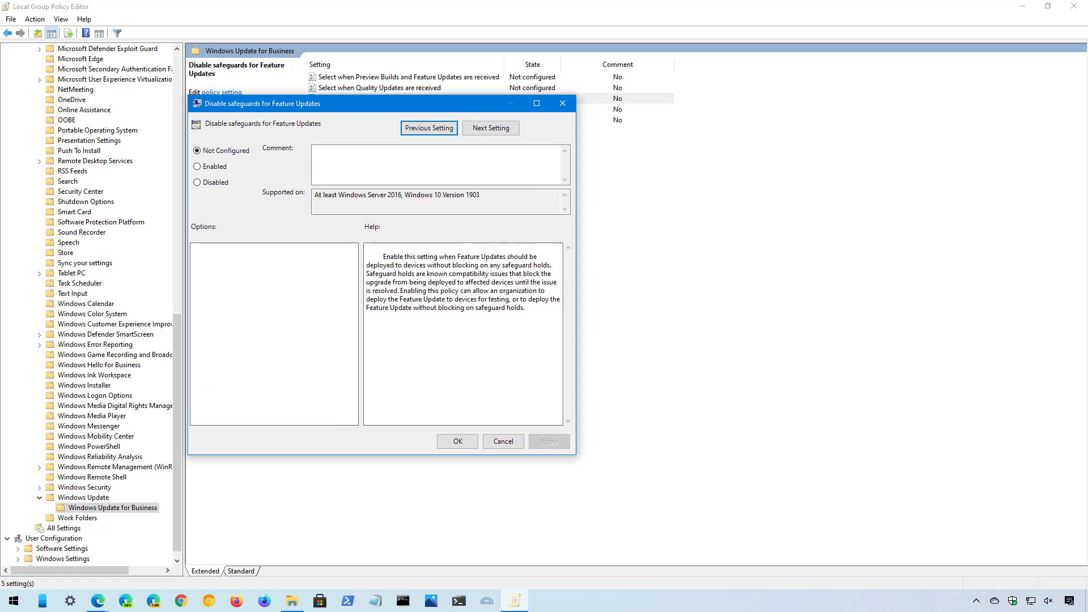
{"action": "left_click", "coordinate": [206, 171]}
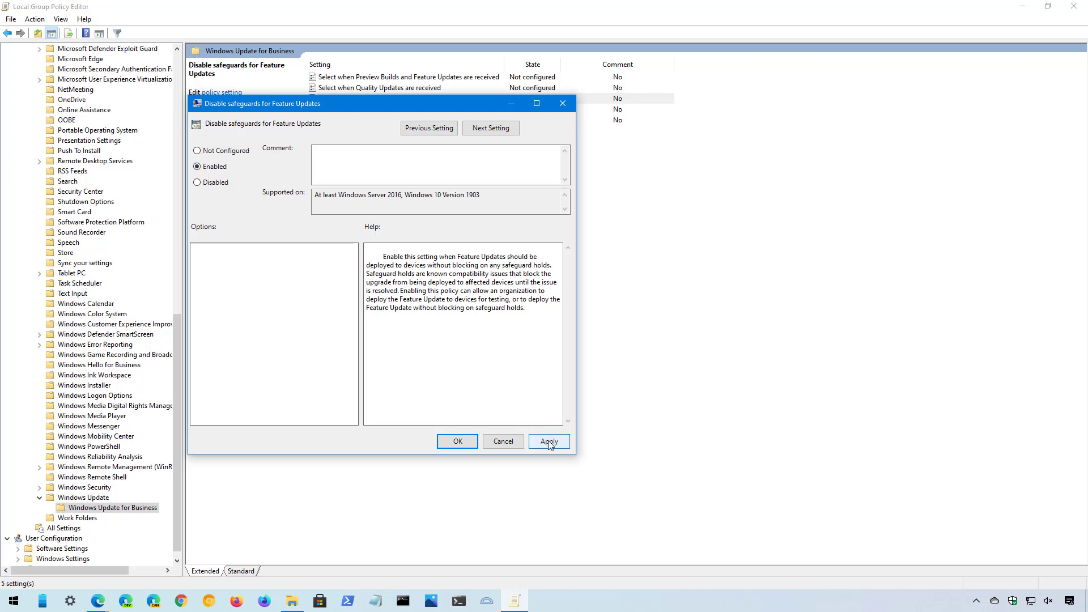
{"action": "left_click", "coordinate": [549, 442]}
{"action": "left_click", "coordinate": [458, 442]}
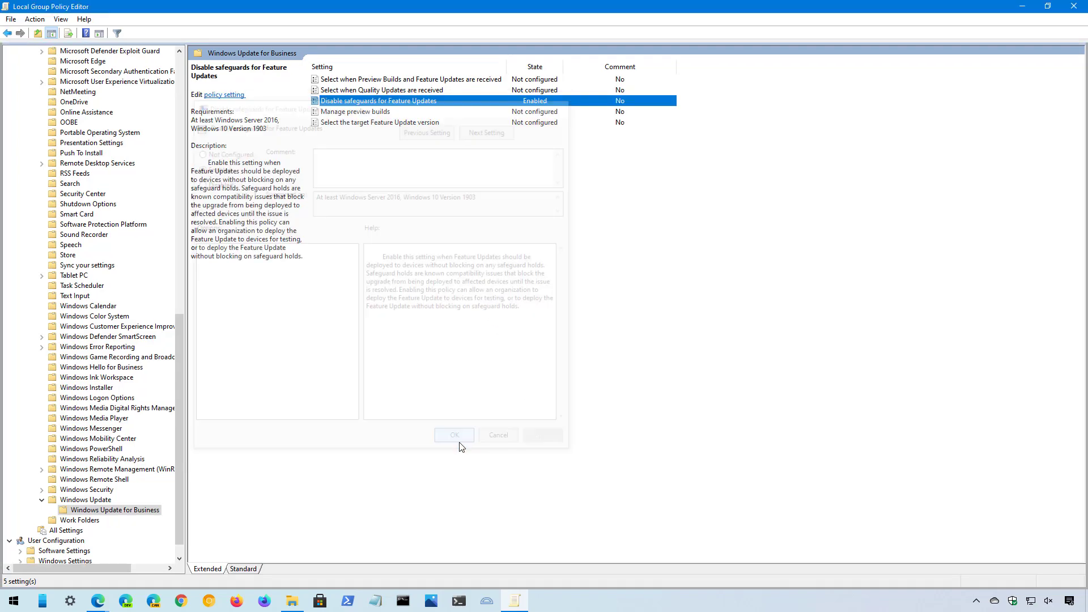
Close the policy editor, check for updates under Settings' Update & Security, then go Home
{"action": "left_click", "coordinate": [1073, 7]}
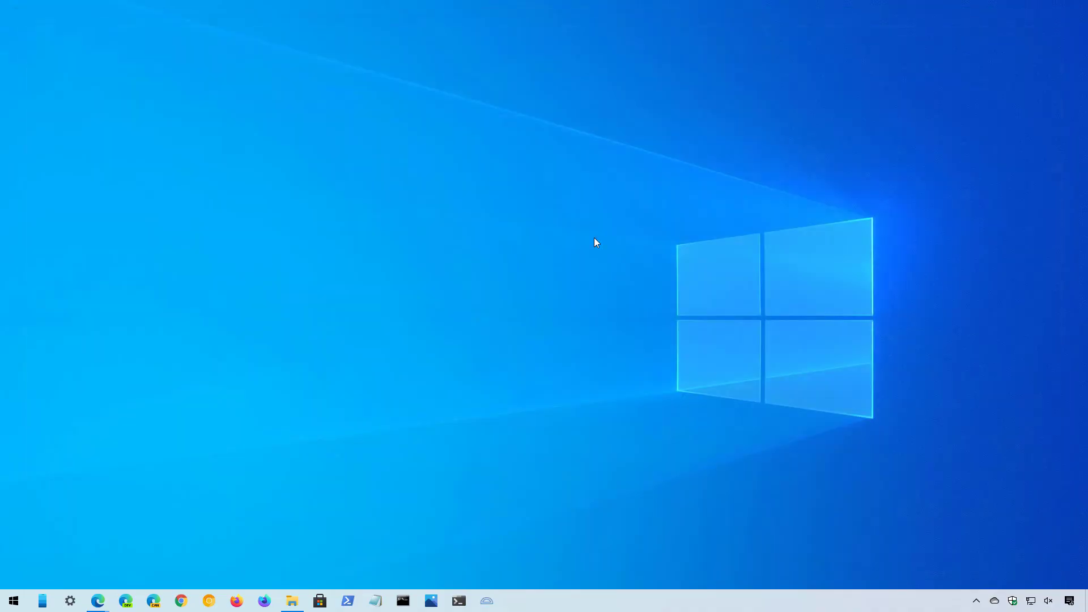
{"action": "left_click", "coordinate": [73, 603]}
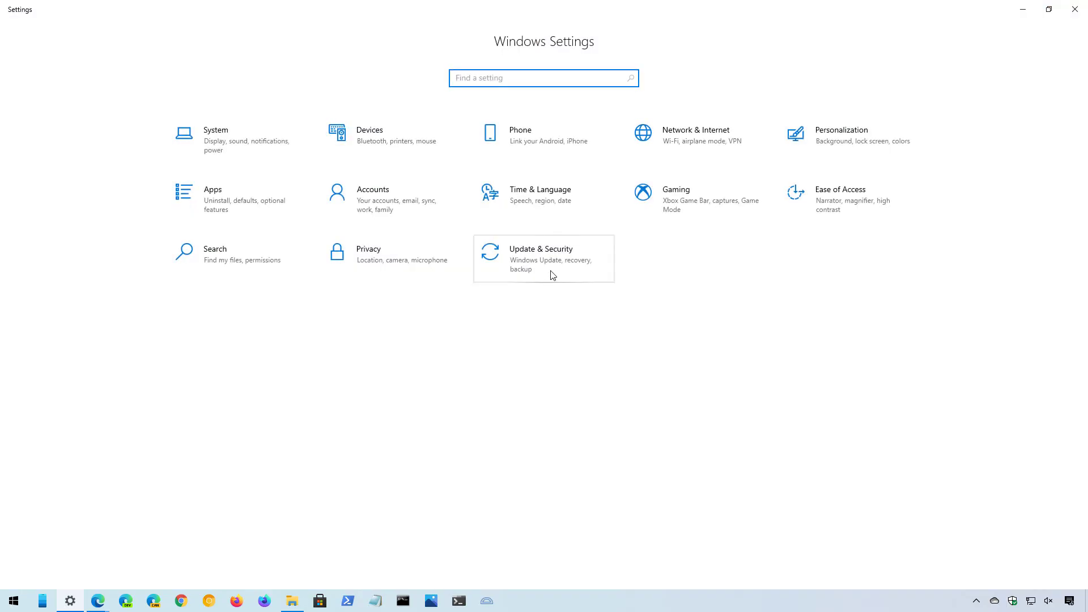
{"action": "left_click", "coordinate": [547, 274]}
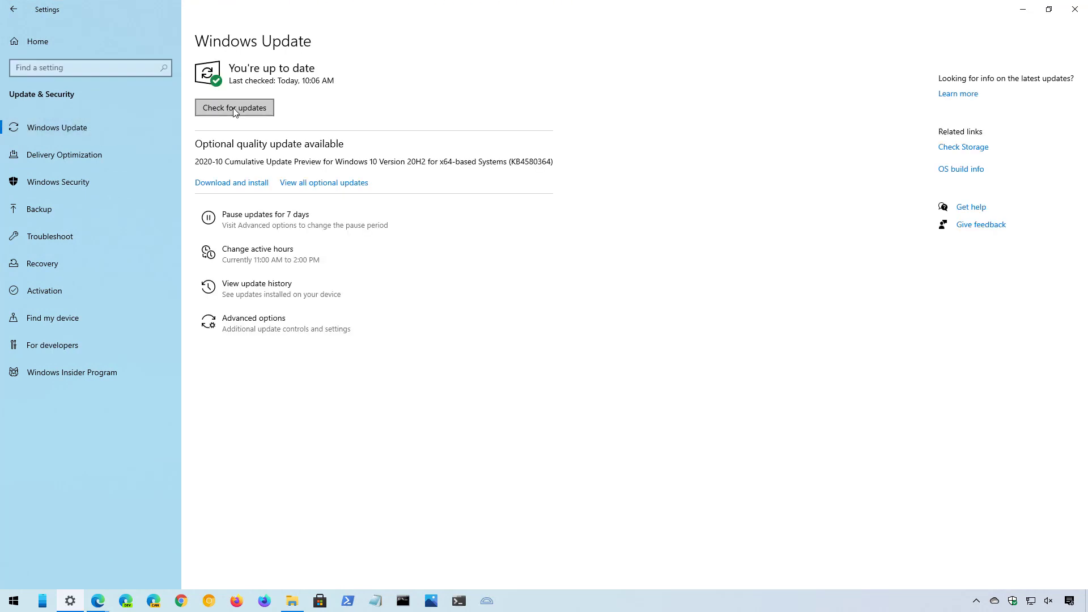
{"action": "left_click", "coordinate": [235, 110]}
{"action": "left_click", "coordinate": [101, 46]}
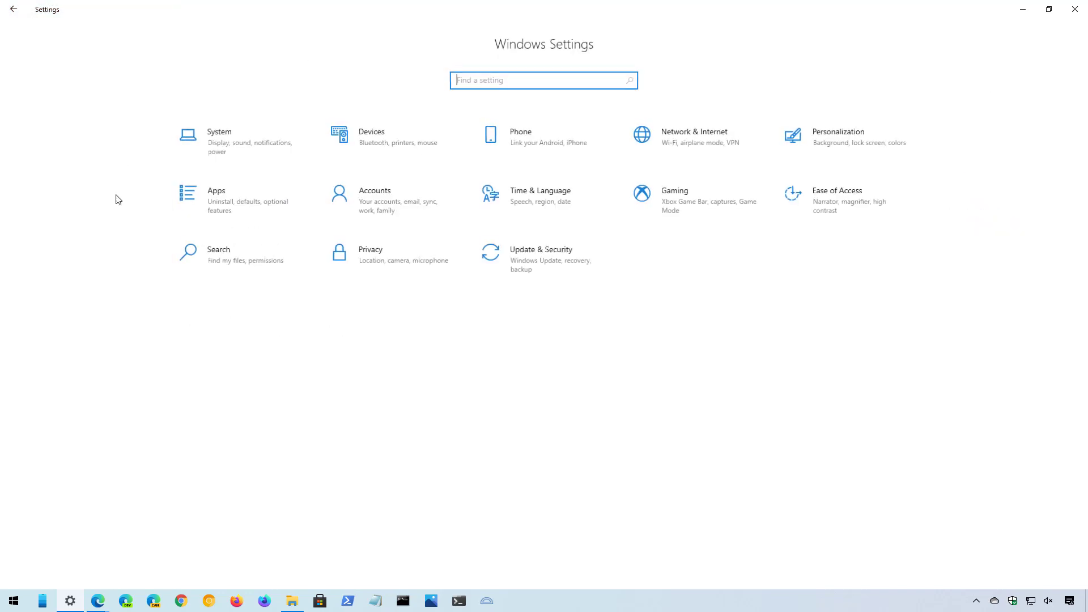
Confirm the installed version reads 20H2 on System > About, then return to the desktop
{"action": "left_click", "coordinate": [194, 154]}
{"action": "left_click", "coordinate": [83, 445]}
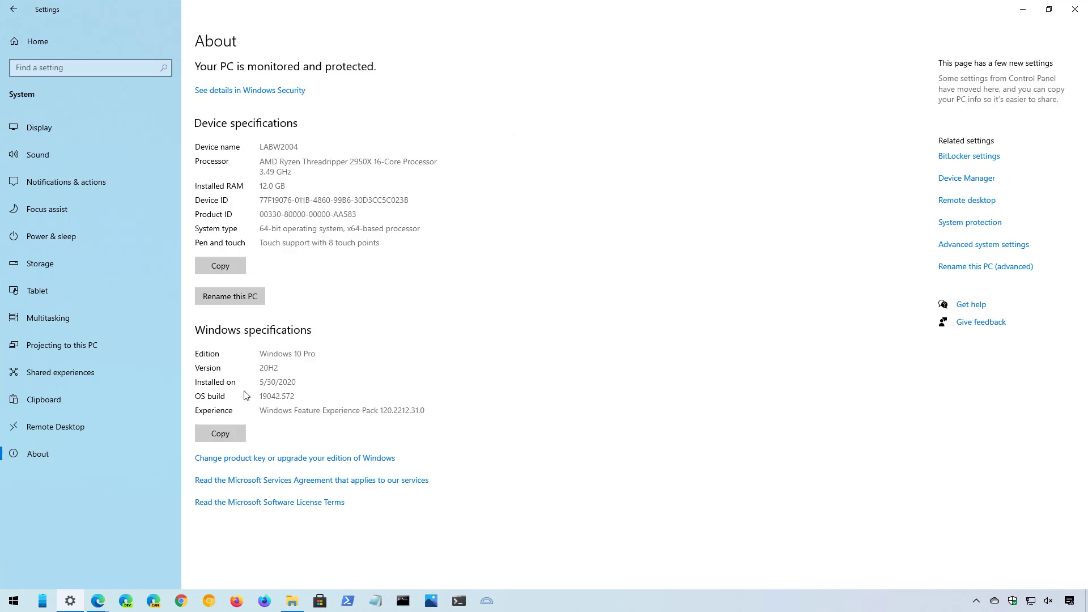
{"action": "left_click_drag", "start_coordinate": [260, 368], "coordinate": [297, 367]}
{"action": "key", "text": "super+d"}
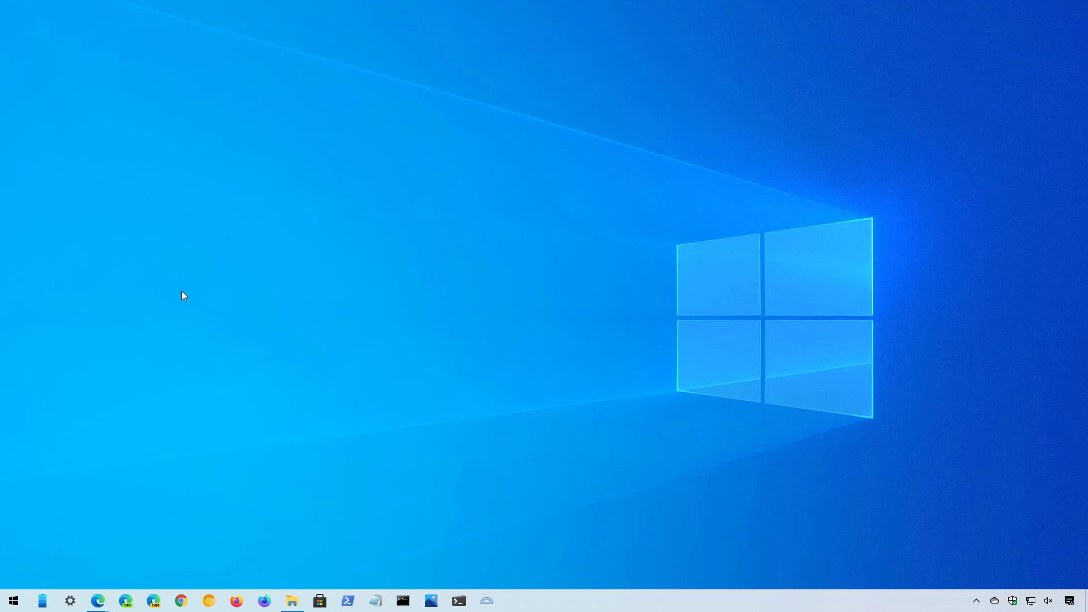
Search the Start menu for 'registry' and launch Registry Editor
{"action": "key", "text": "super"}
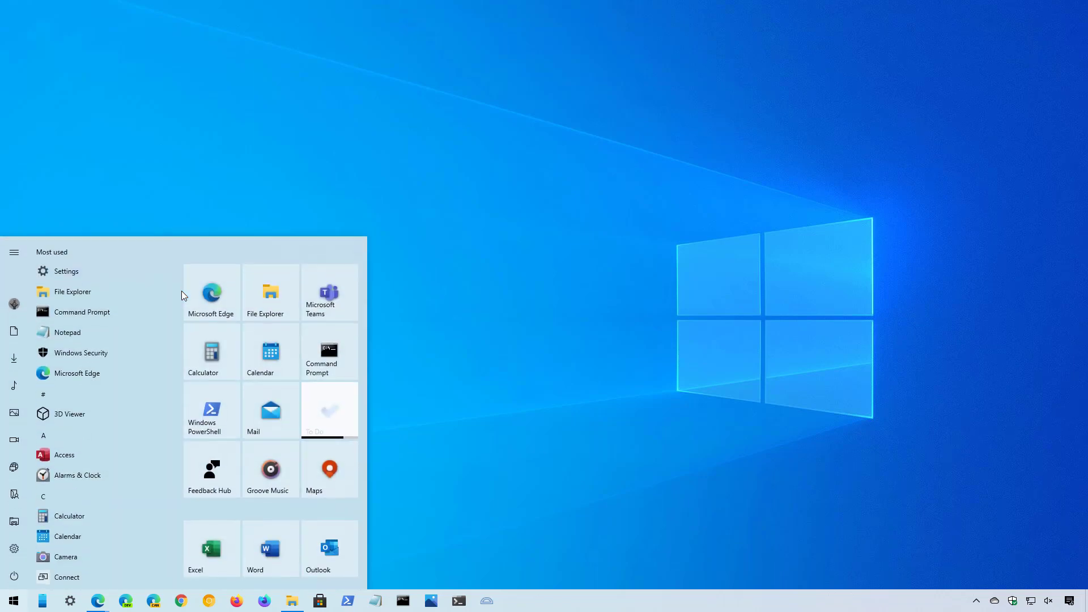
{"action": "type", "text": "regisry"}
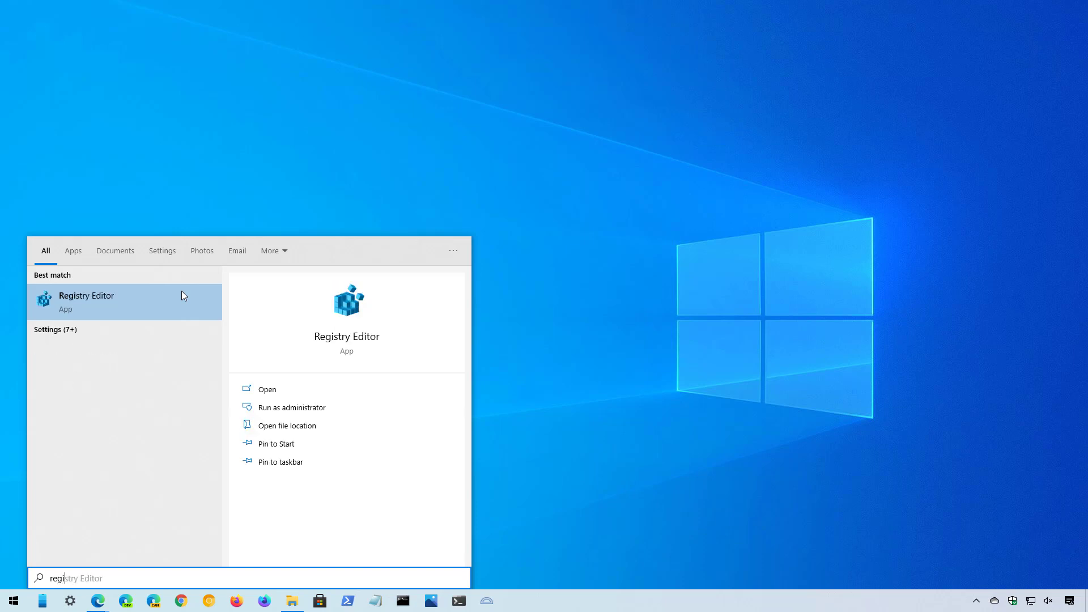
{"action": "key", "text": "BackSpace"}
{"action": "key", "text": "BackSpace"}
{"action": "type", "text": "try"}
{"action": "left_click", "coordinate": [178, 294]}
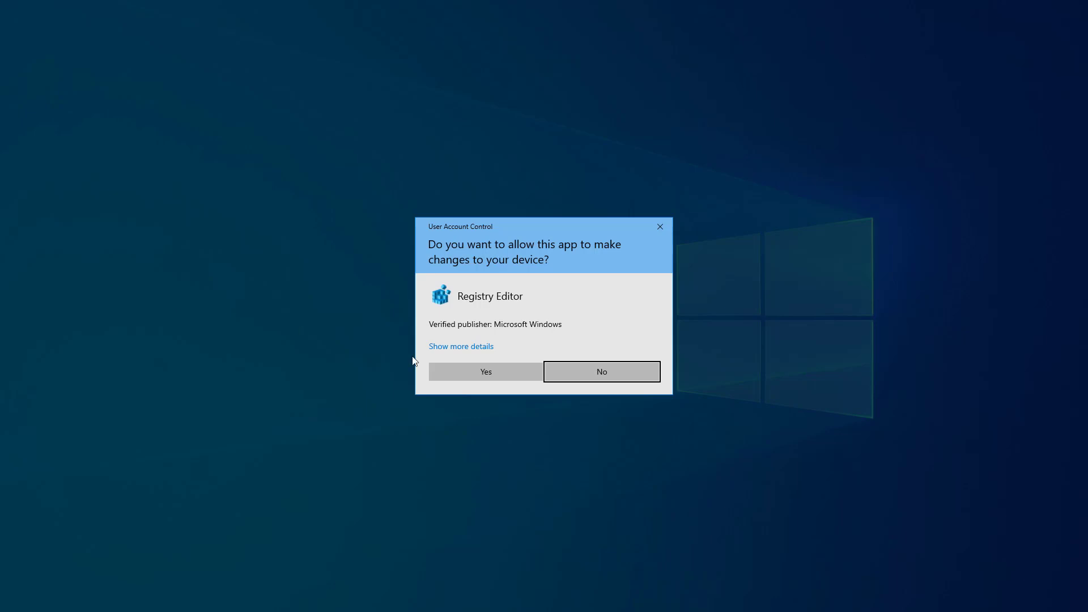
Allow Registry Editor to run as administrator and inspect its address bar path
{"action": "left_click", "coordinate": [502, 373]}
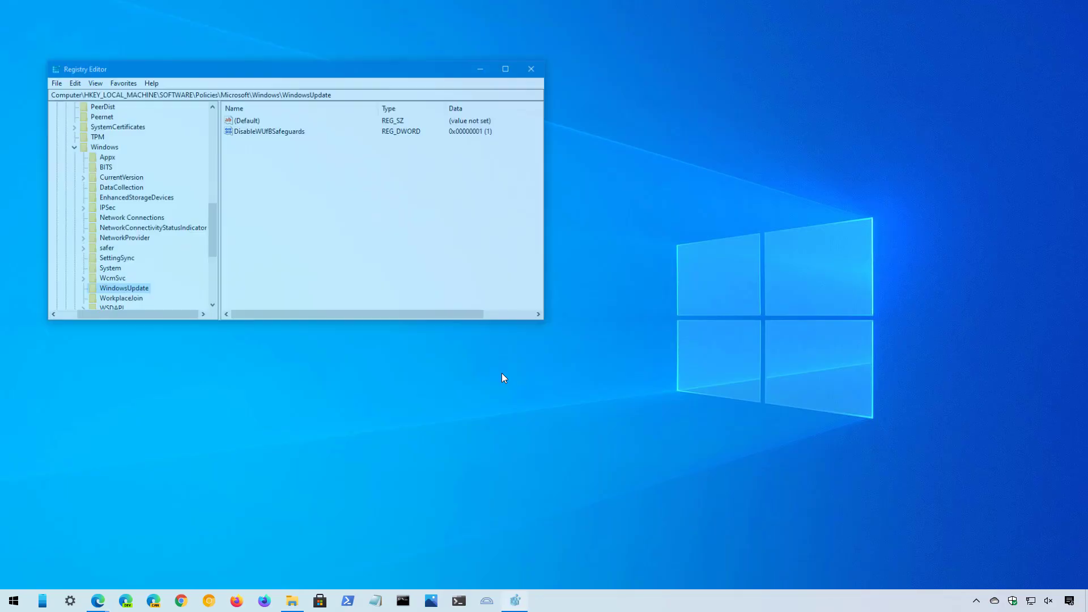
{"action": "left_click_drag", "start_coordinate": [168, 256], "coordinate": [161, 119]}
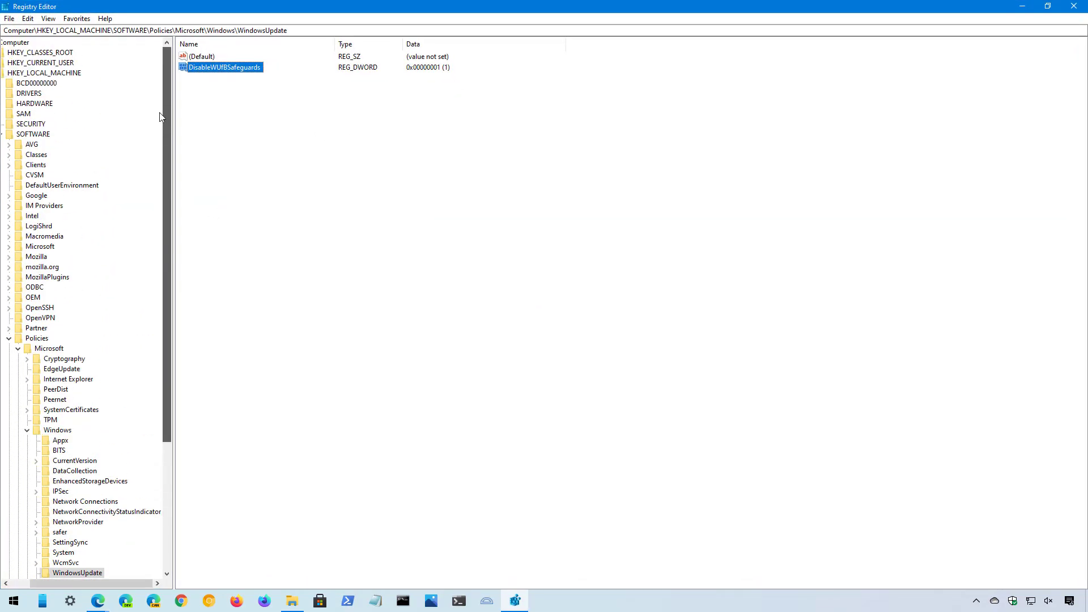
{"action": "left_click_drag", "start_coordinate": [41, 30], "coordinate": [288, 30]}
{"action": "left_click", "coordinate": [59, 32]}
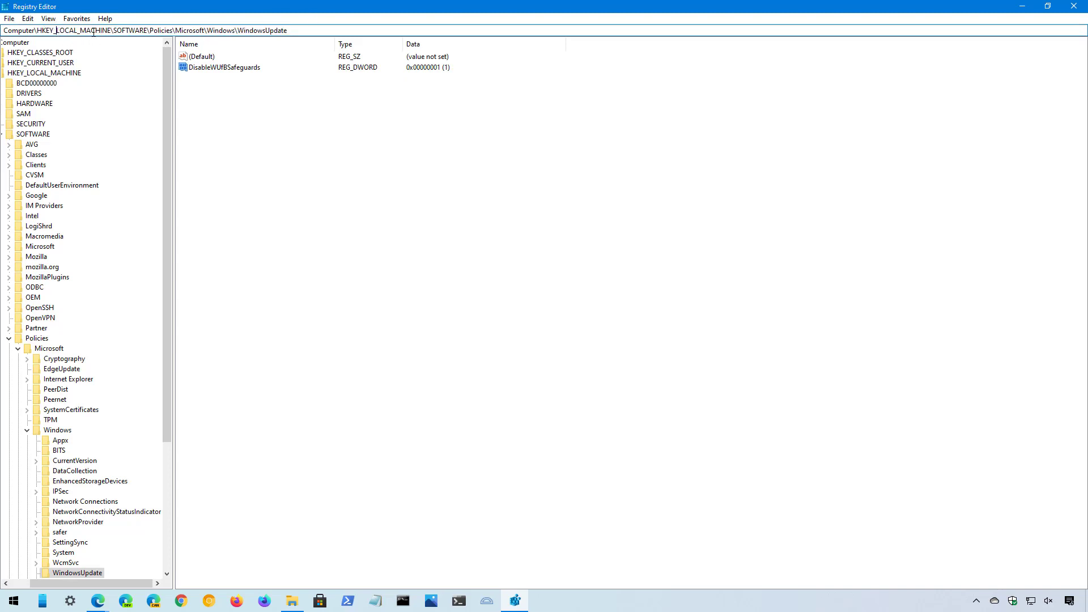
Navigate to HKEY_LOCAL_MACHINE\SOFTWARE\Policies\Microsoft\Windows\WindowsUpdate
{"action": "left_click", "coordinate": [56, 74]}
{"action": "left_click", "coordinate": [42, 135]}
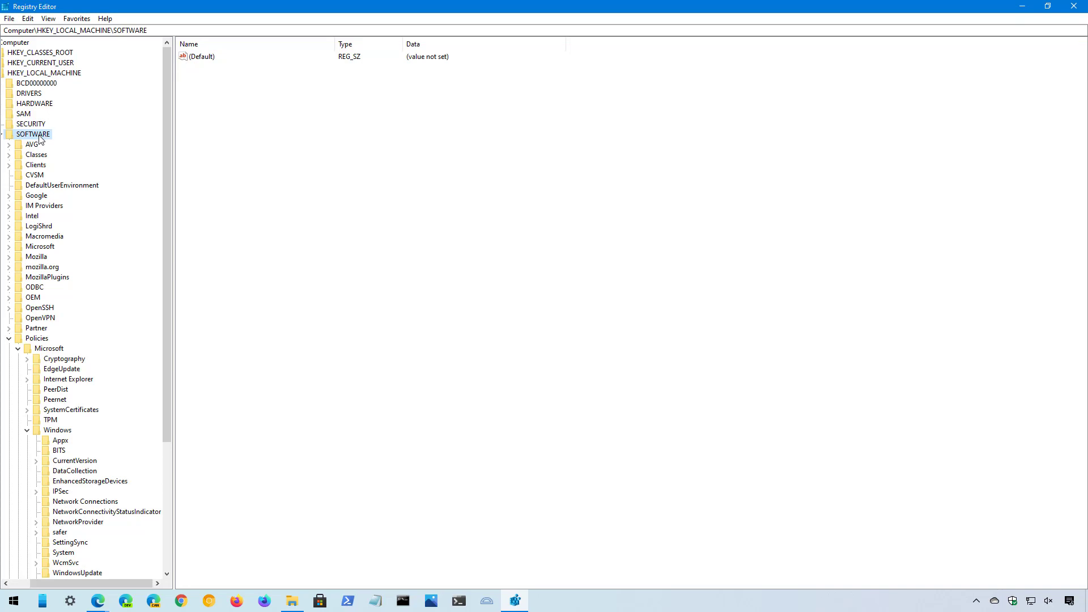
{"action": "left_click", "coordinate": [42, 340]}
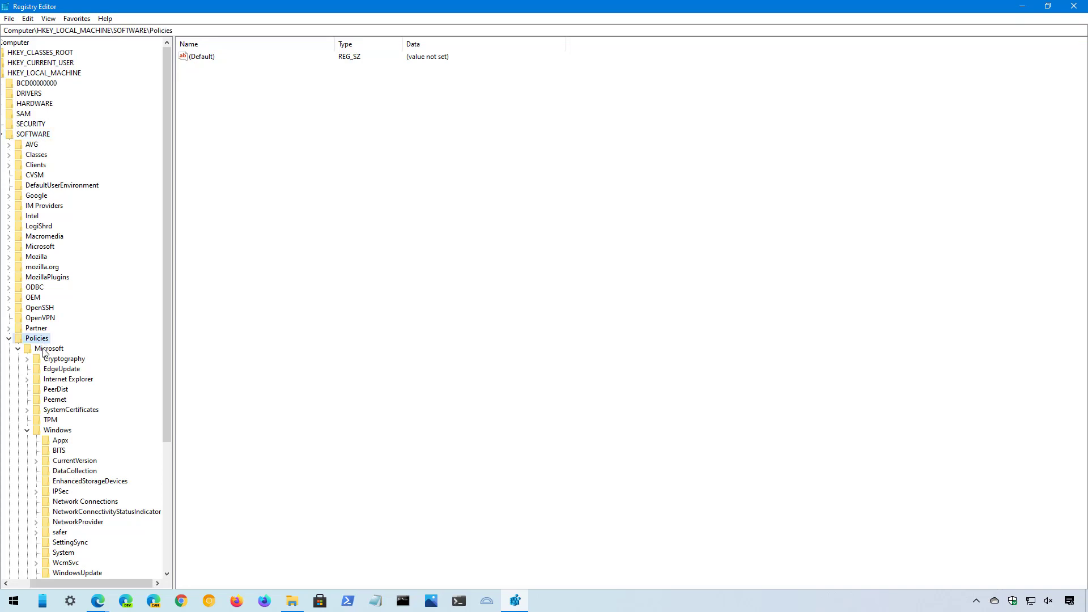
{"action": "left_click", "coordinate": [46, 349]}
{"action": "left_click", "coordinate": [60, 431]}
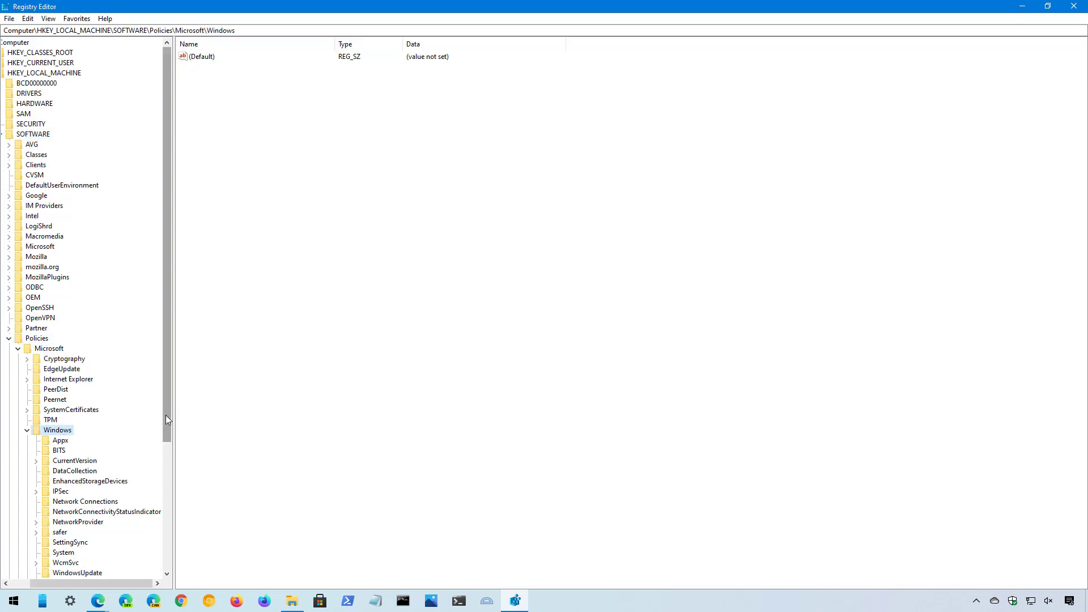
{"action": "left_click_drag", "start_coordinate": [166, 420], "coordinate": [165, 518]}
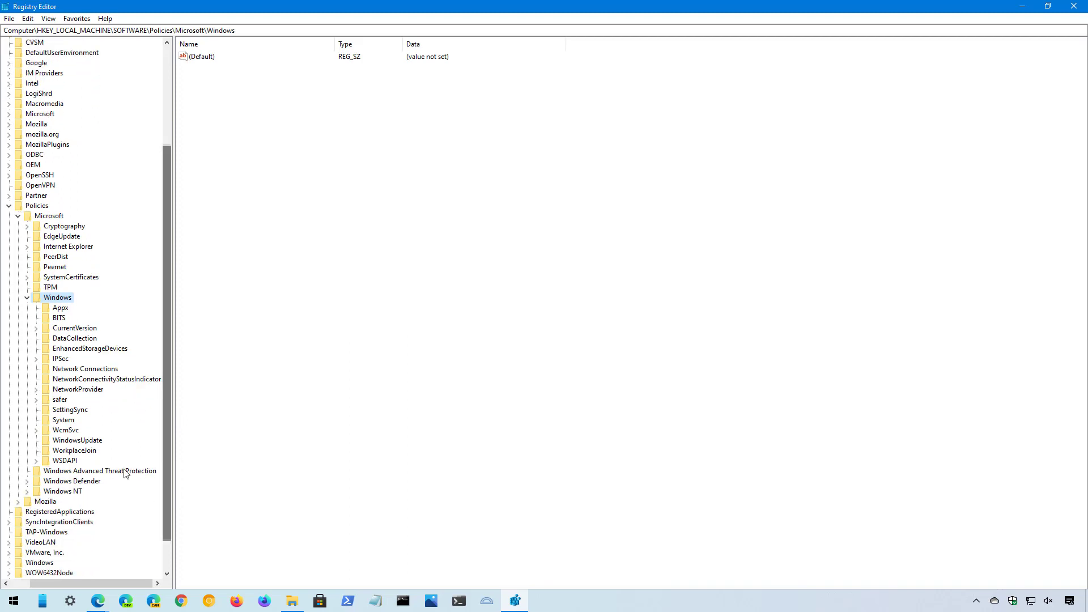
{"action": "left_click", "coordinate": [80, 446]}
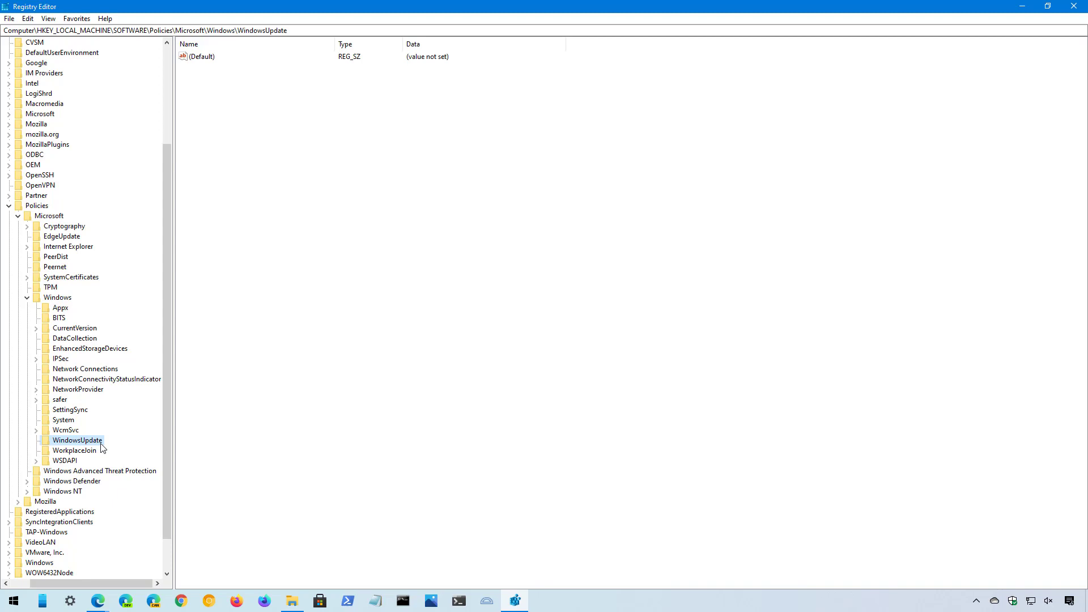
Add a new DWORD (32-bit) value under WindowsUpdate, pasting the name DisableWUfBSafeguards
{"action": "right_click", "coordinate": [102, 448]}
{"action": "mouse_move", "coordinate": [131, 463]}
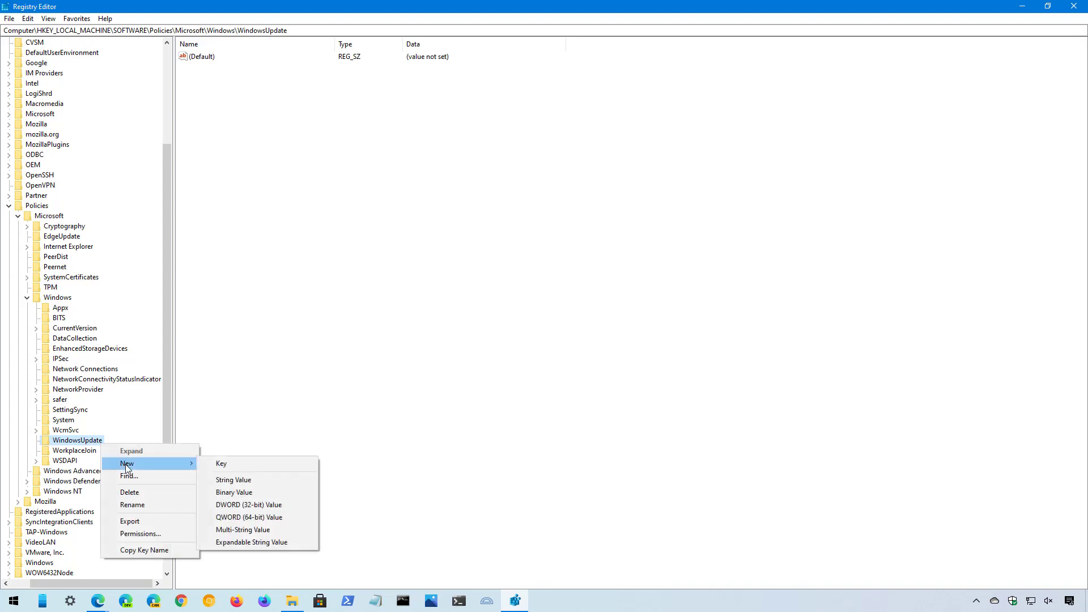
{"action": "left_click", "coordinate": [246, 508]}
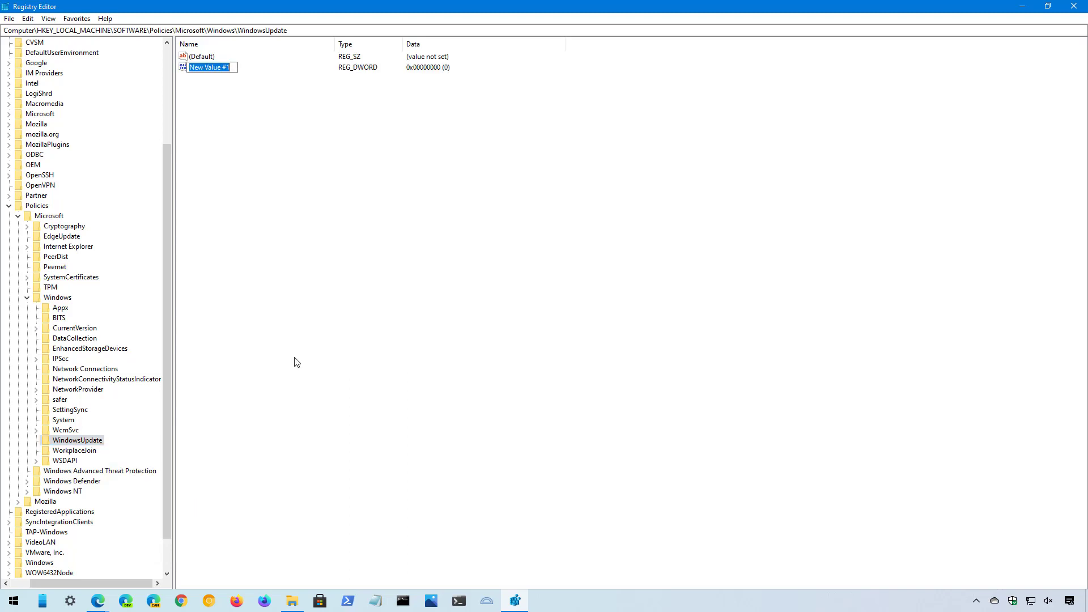
{"action": "type", "text": "DisableWUfBSafeguards"}
{"action": "left_click", "coordinate": [252, 102]}
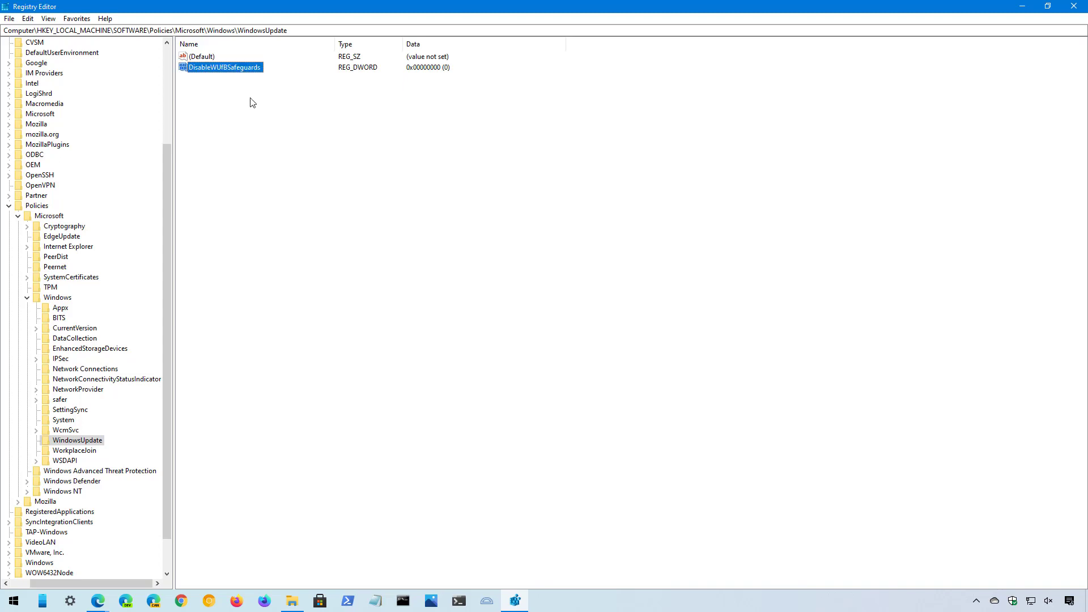
Set DisableWUfBSafeguards value data to 1, then sign out from the Start menu
{"action": "double_click", "coordinate": [242, 68]}
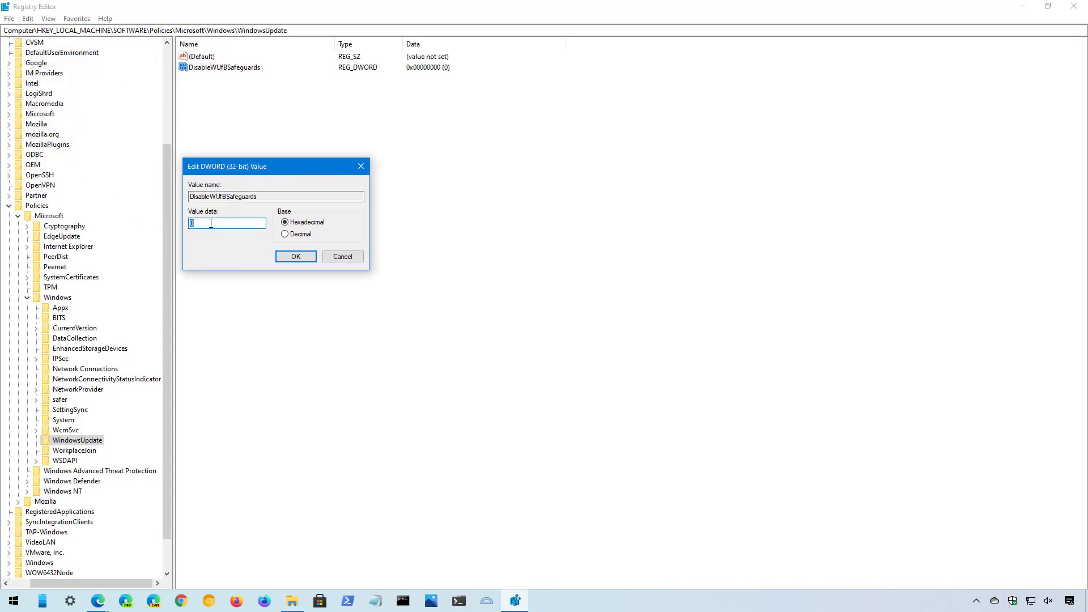
{"action": "type", "text": "1"}
{"action": "left_click", "coordinate": [300, 256]}
{"action": "left_click", "coordinate": [23, 601]}
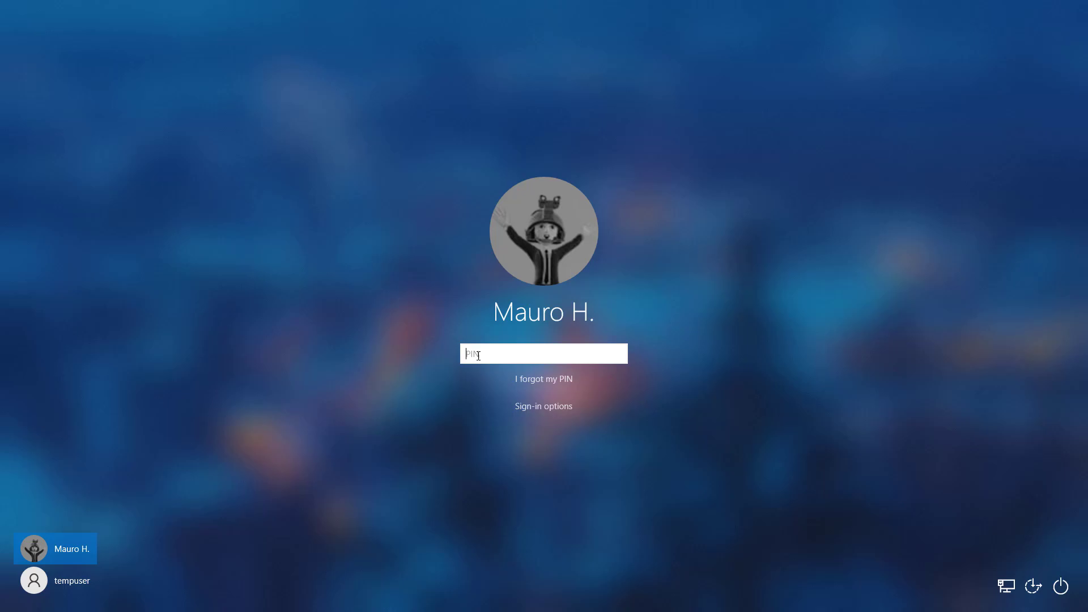
Sign back in with the PIN, check Windows Update shows up to date, then close Settings
{"action": "type", "text": "••••"}
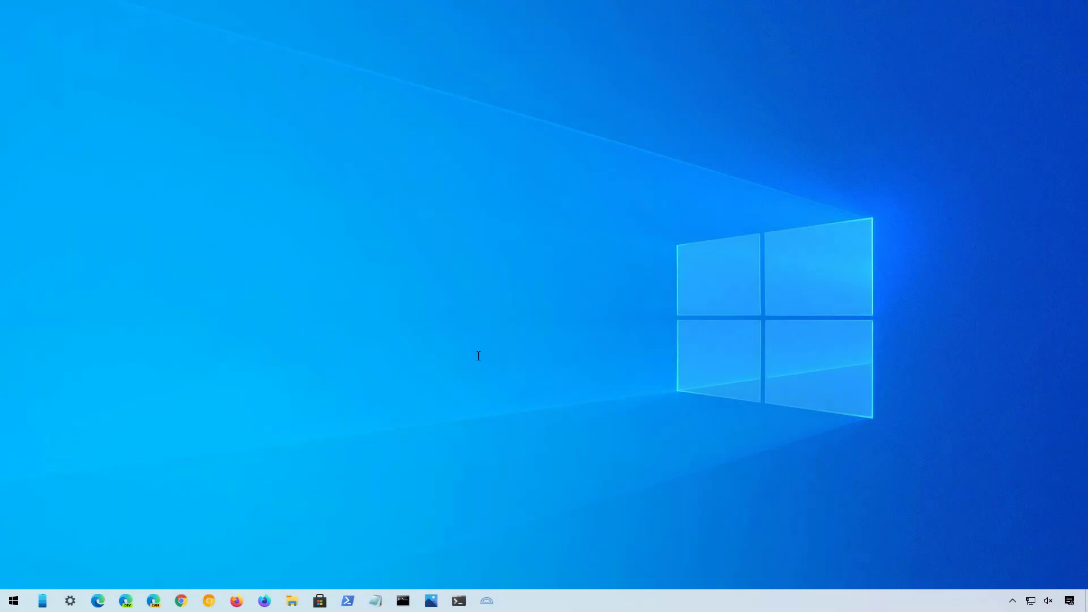
{"action": "left_click", "coordinate": [68, 604]}
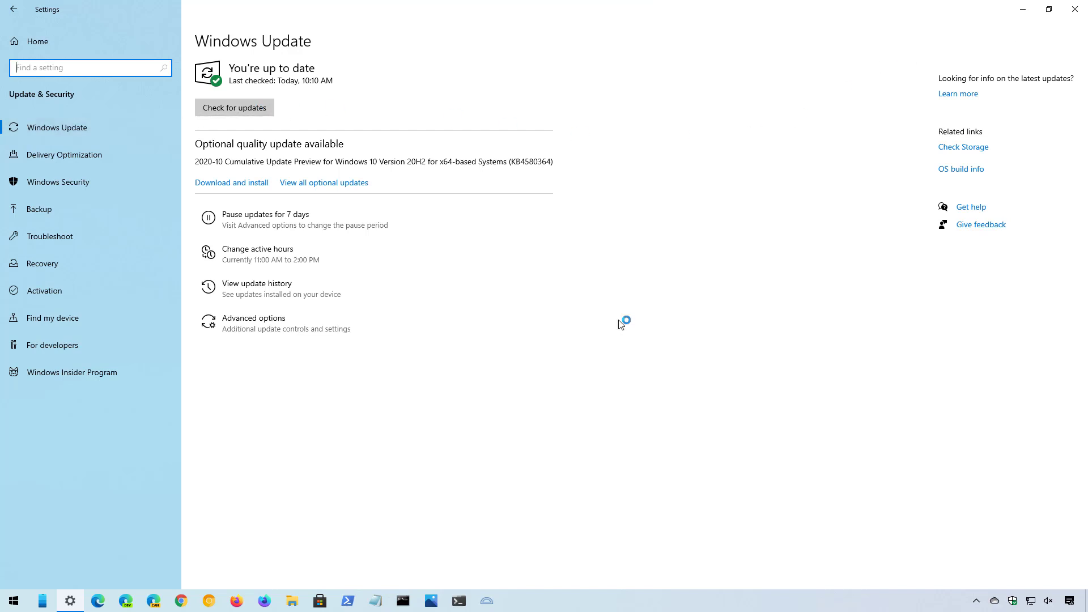
{"action": "left_click", "coordinate": [1075, 9]}
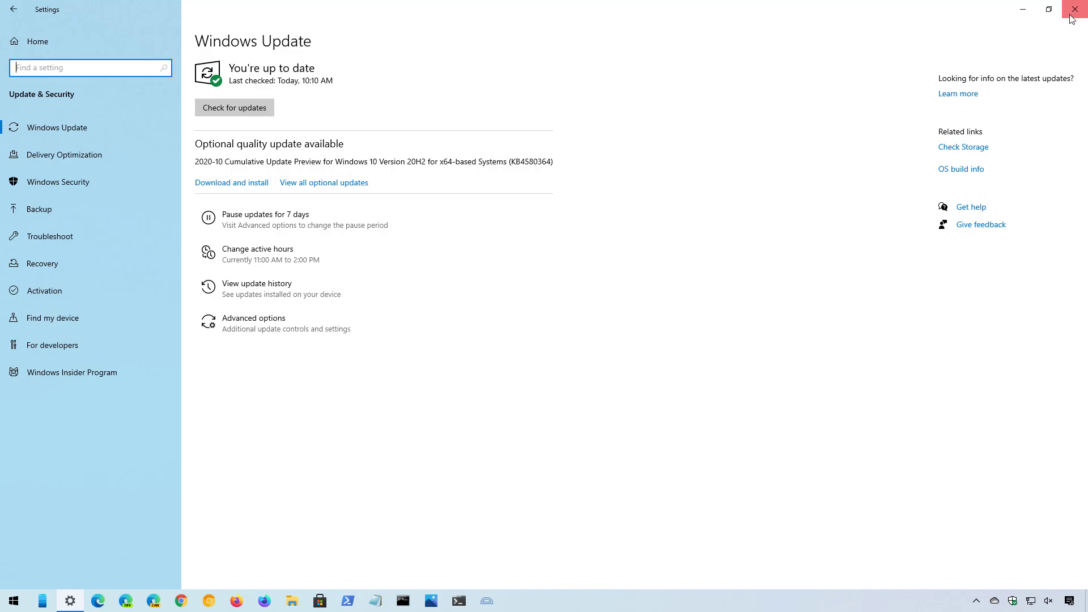